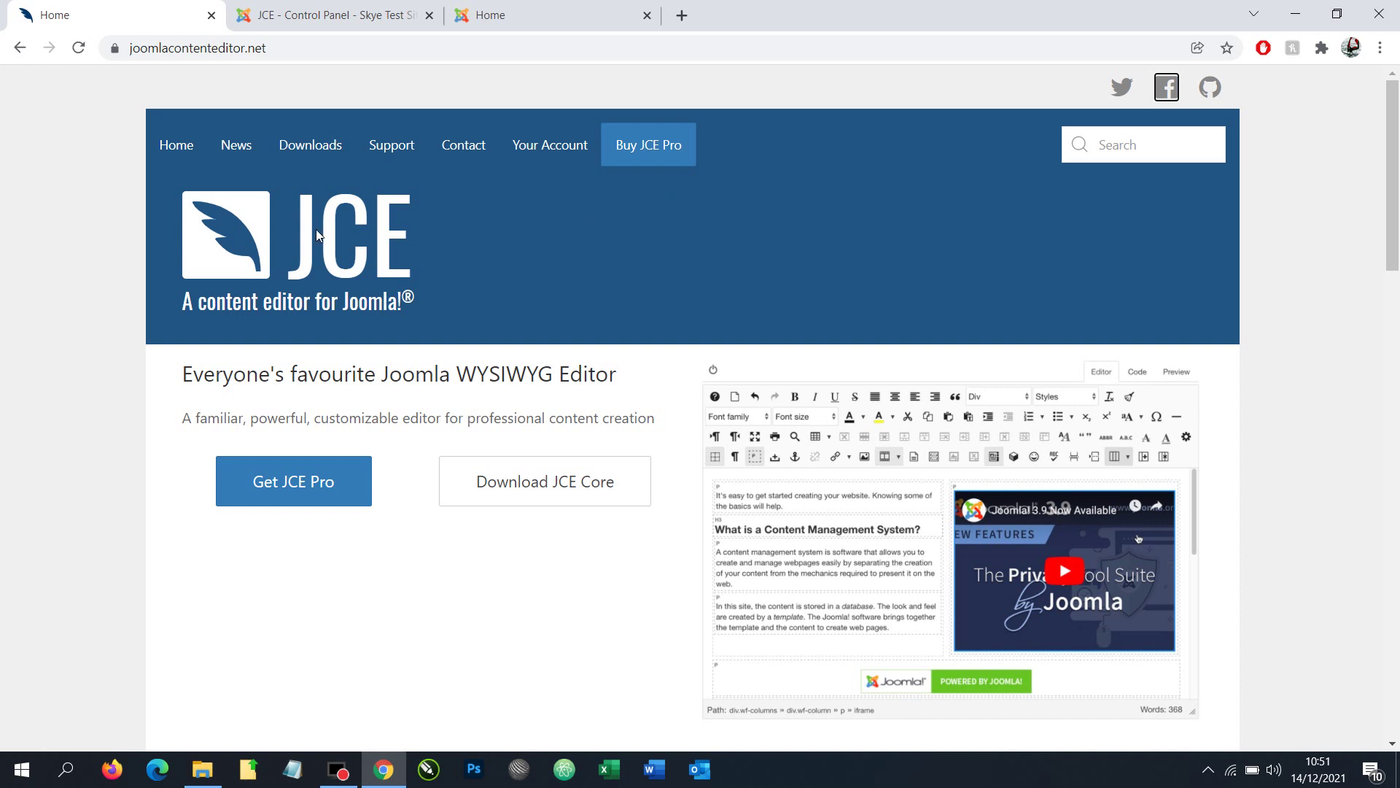
Step: Prepare to leave the joomlacontenteditor.net homepage for the test site's JCE Control Panel
{"action": "mouse_move", "coordinate": [387, 230]}
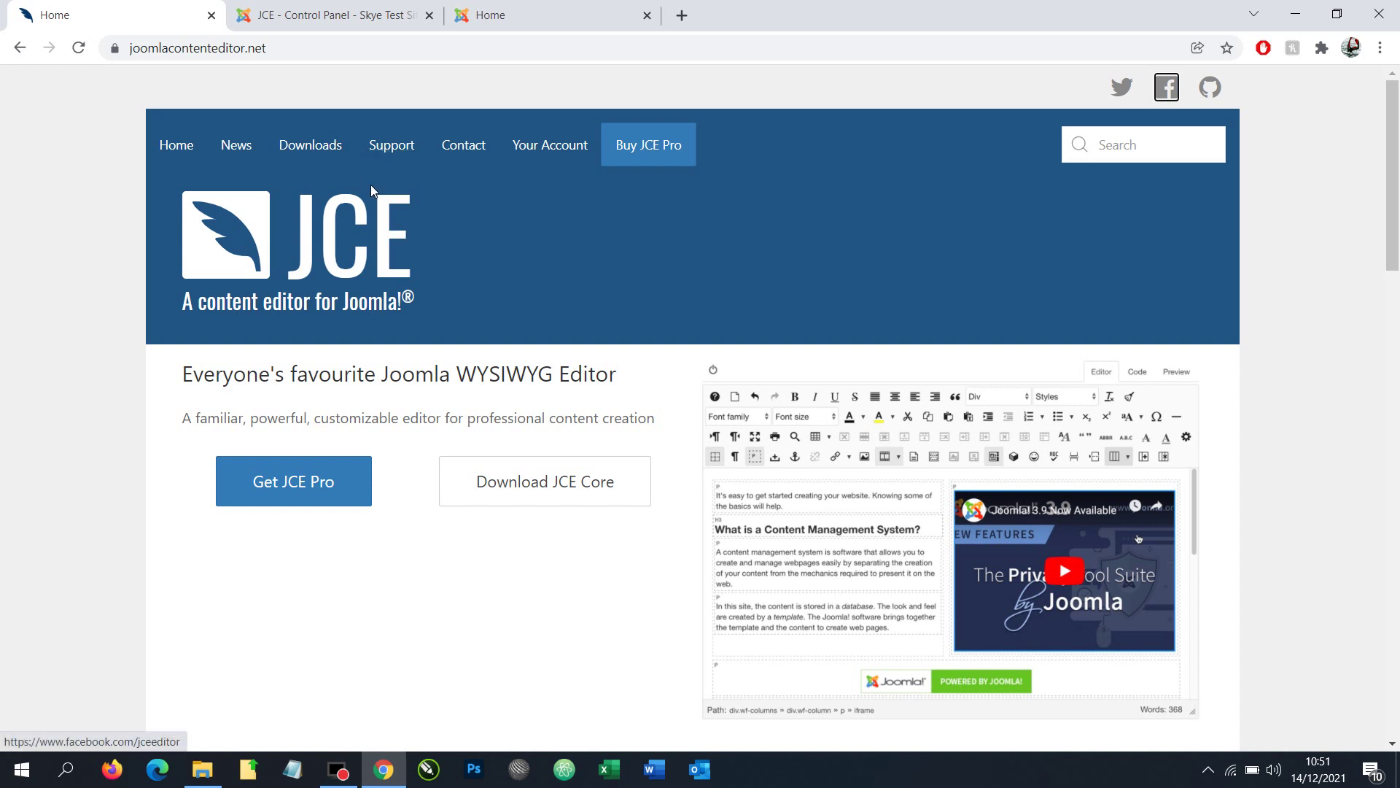
Step: Switch to the test site's JCE Control Panel and go to its Editor Profiles list
{"action": "left_click", "coordinate": [321, 22]}
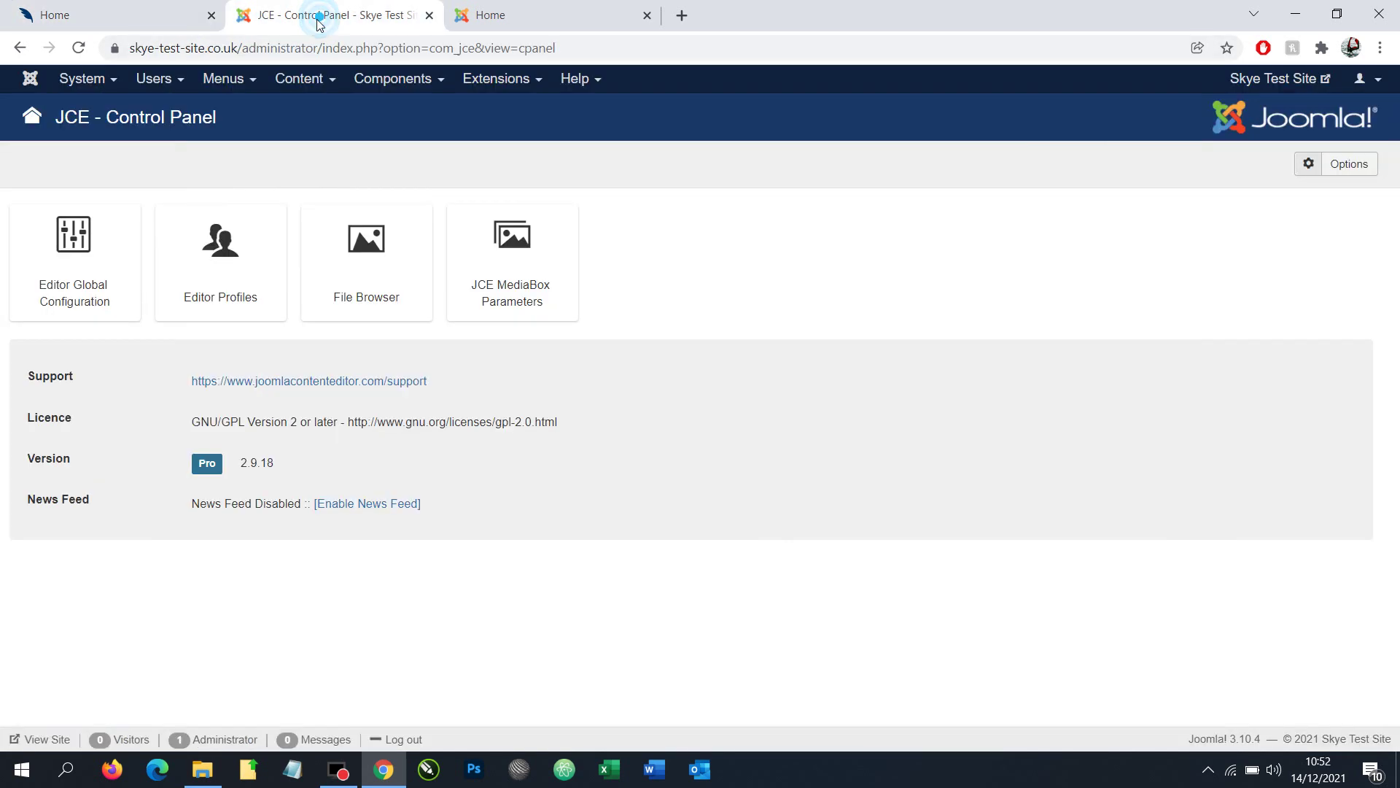
{"action": "left_click", "coordinate": [222, 291]}
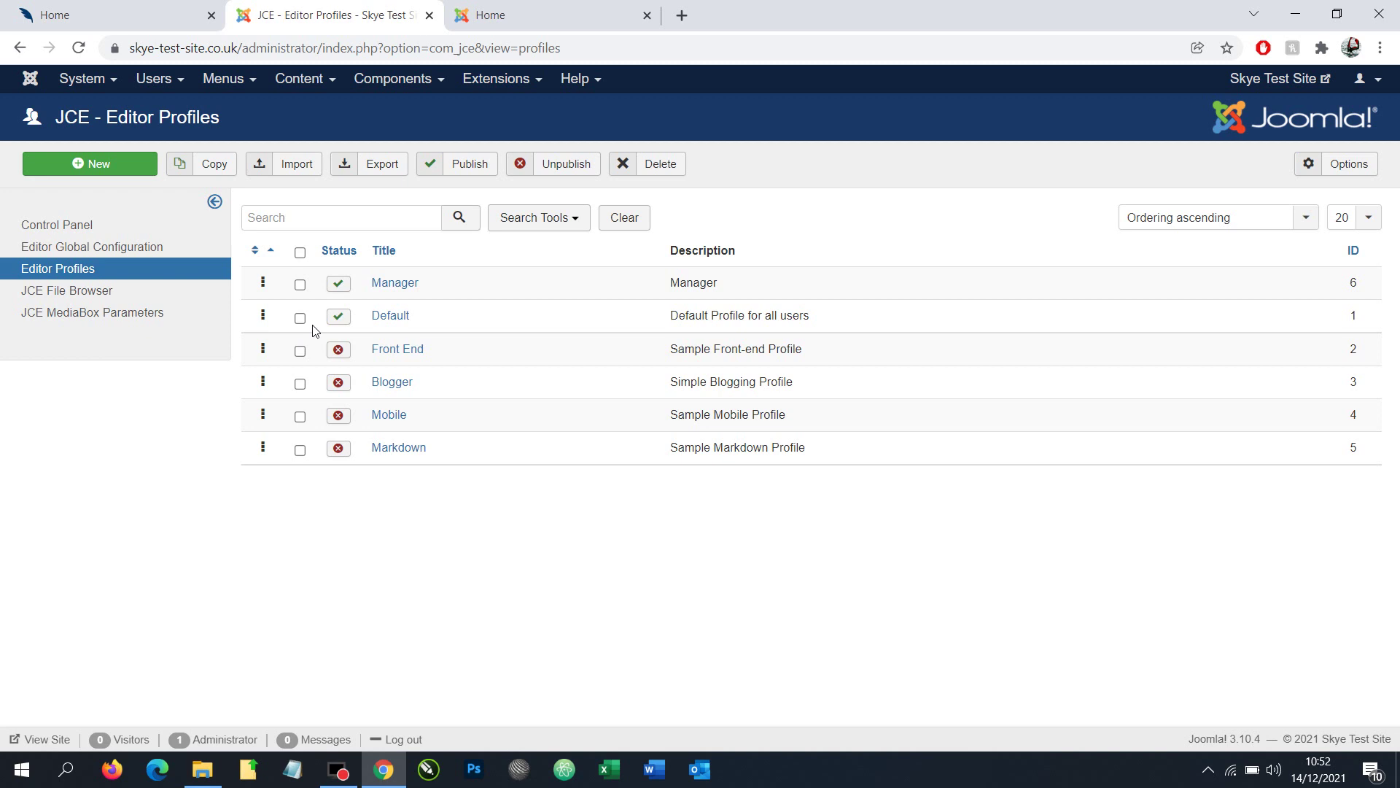
Step: Enable File Browser under Additional Features in the Manager profile, then save and close
{"action": "left_click", "coordinate": [394, 285]}
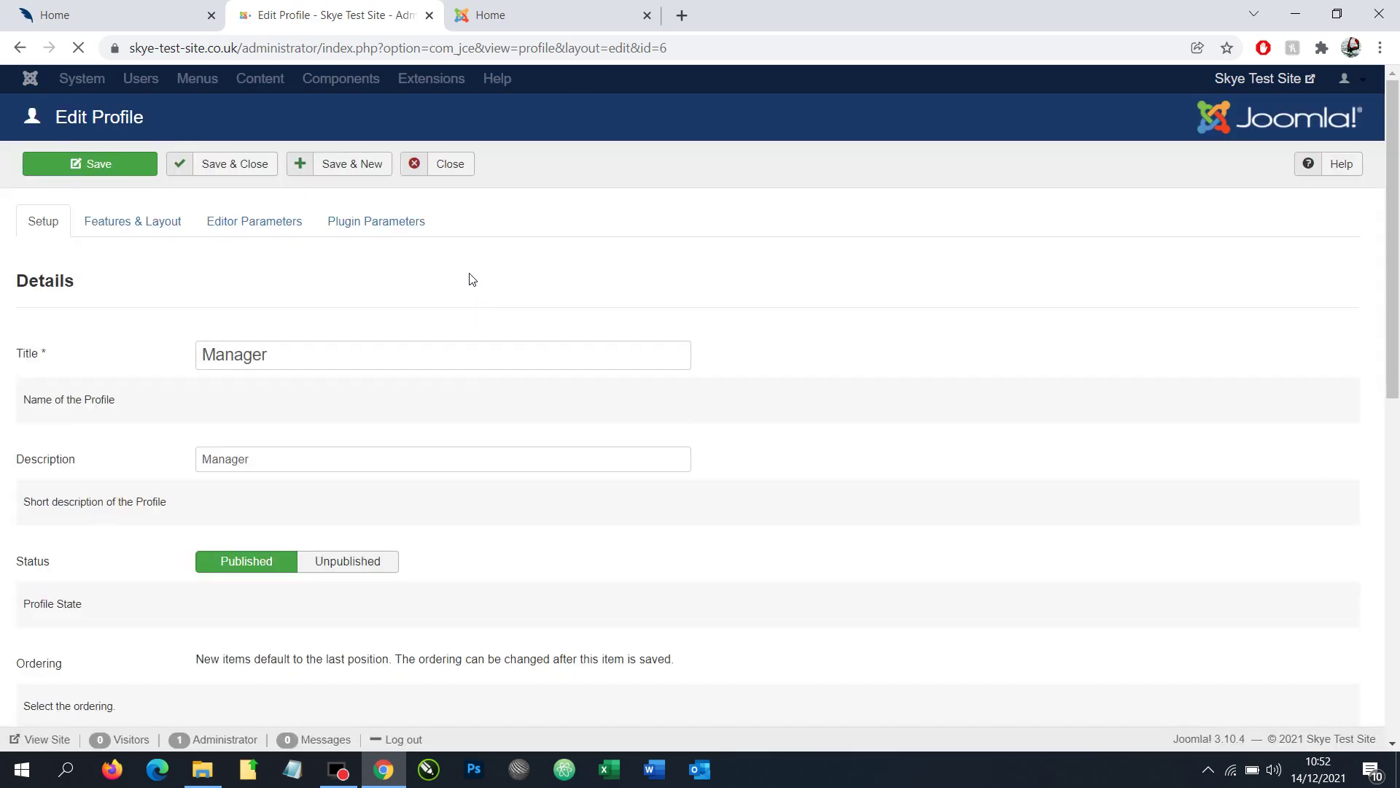
{"action": "left_click", "coordinate": [155, 221]}
{"action": "scroll", "coordinate": [683, 392], "scroll_direction": "down", "scroll_amount": 1}
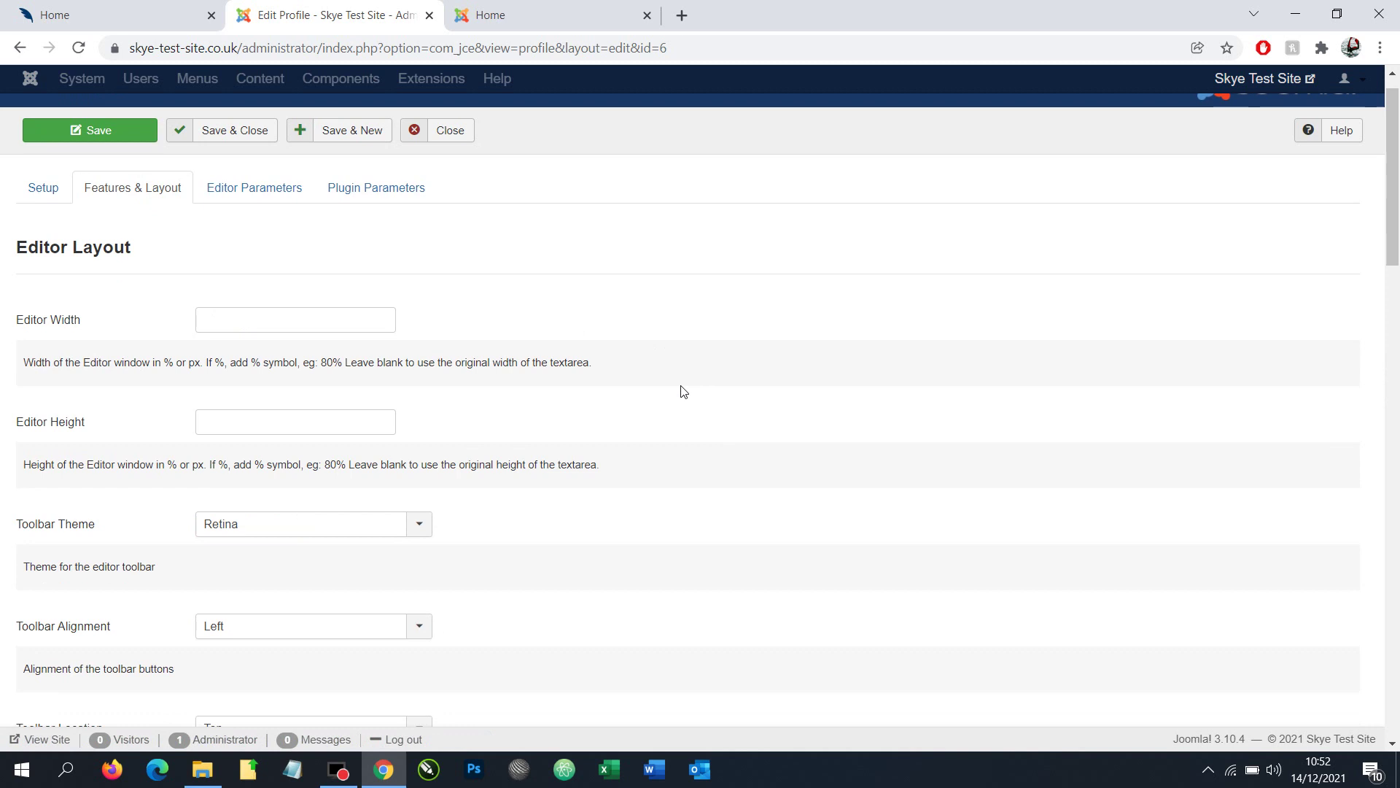
{"action": "scroll", "coordinate": [684, 392], "scroll_direction": "down", "scroll_amount": 18}
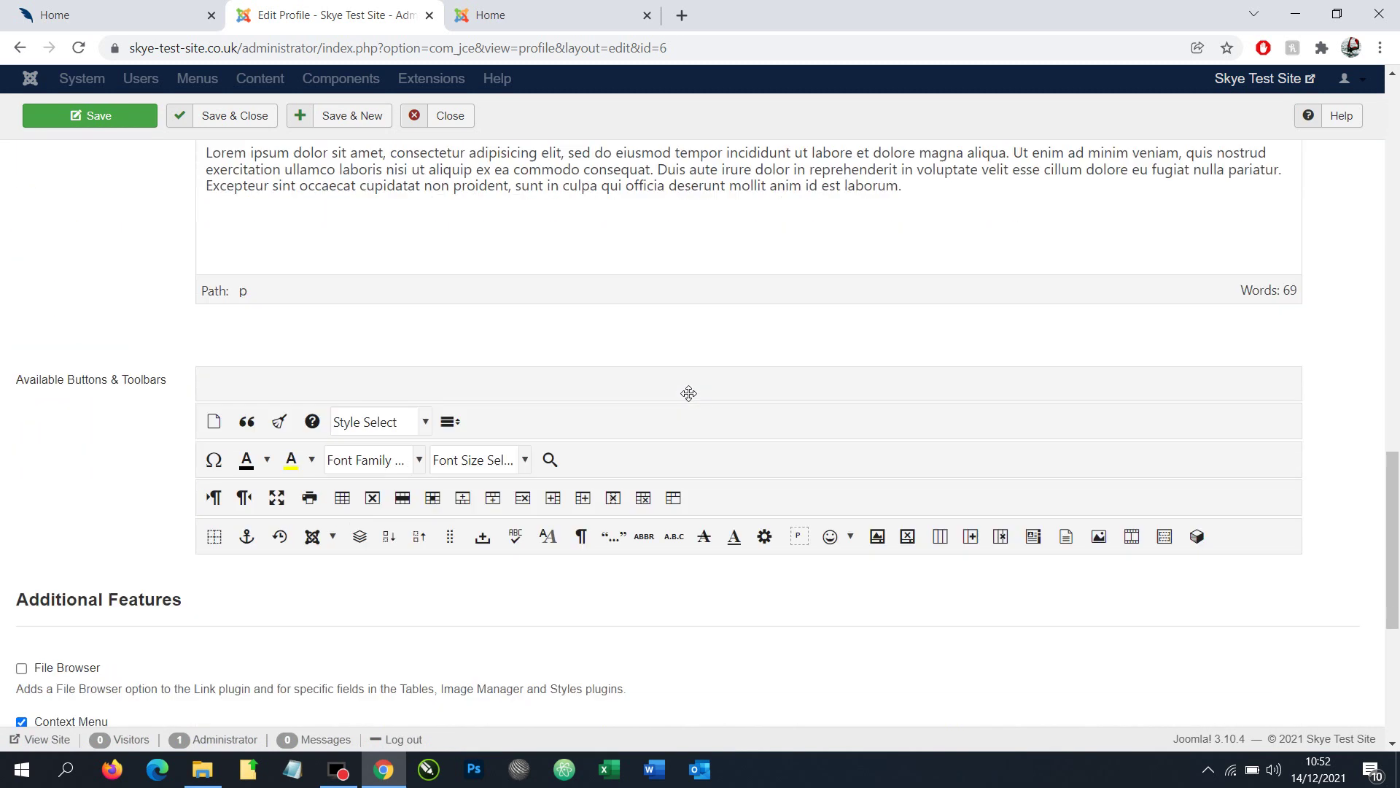
{"action": "scroll", "coordinate": [689, 393], "scroll_direction": "down", "scroll_amount": 4}
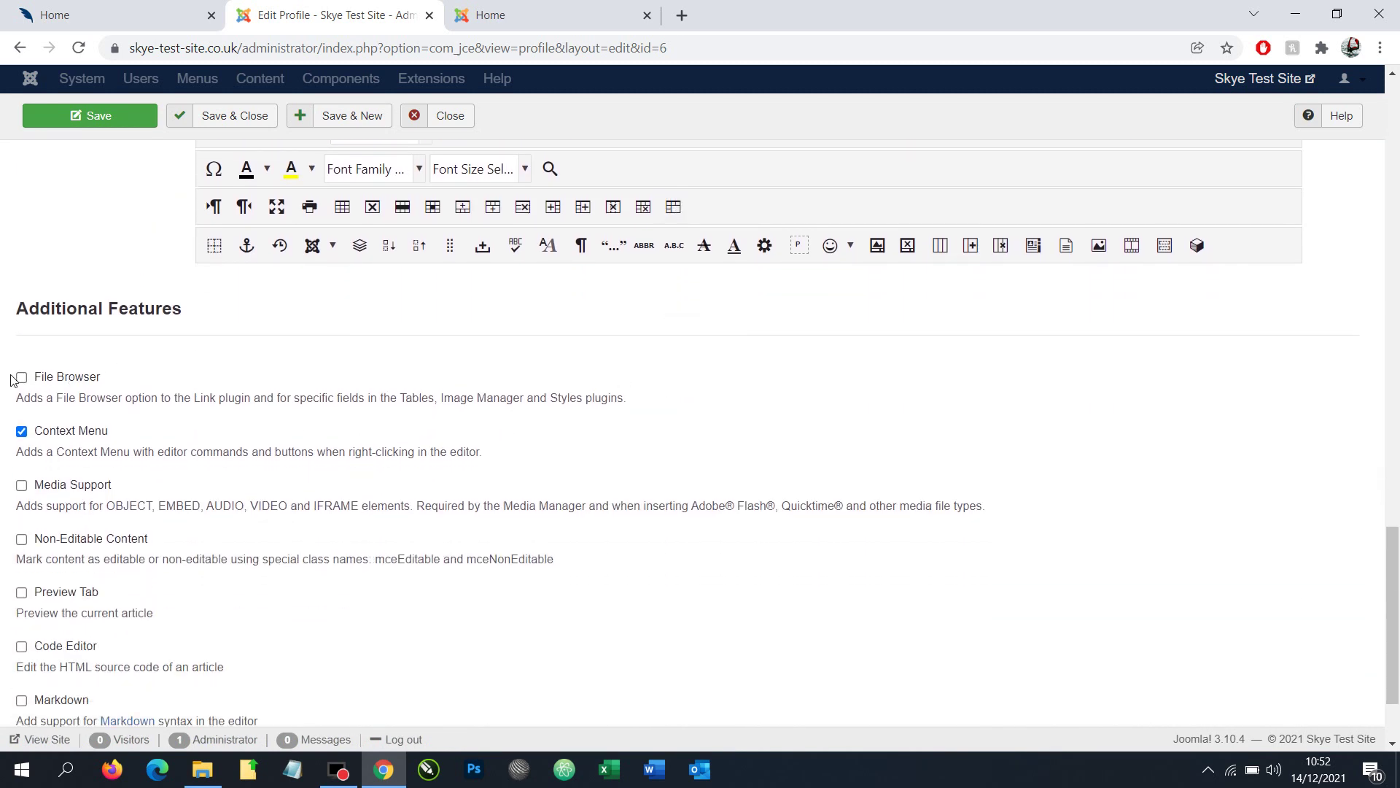
{"action": "left_click", "coordinate": [22, 377]}
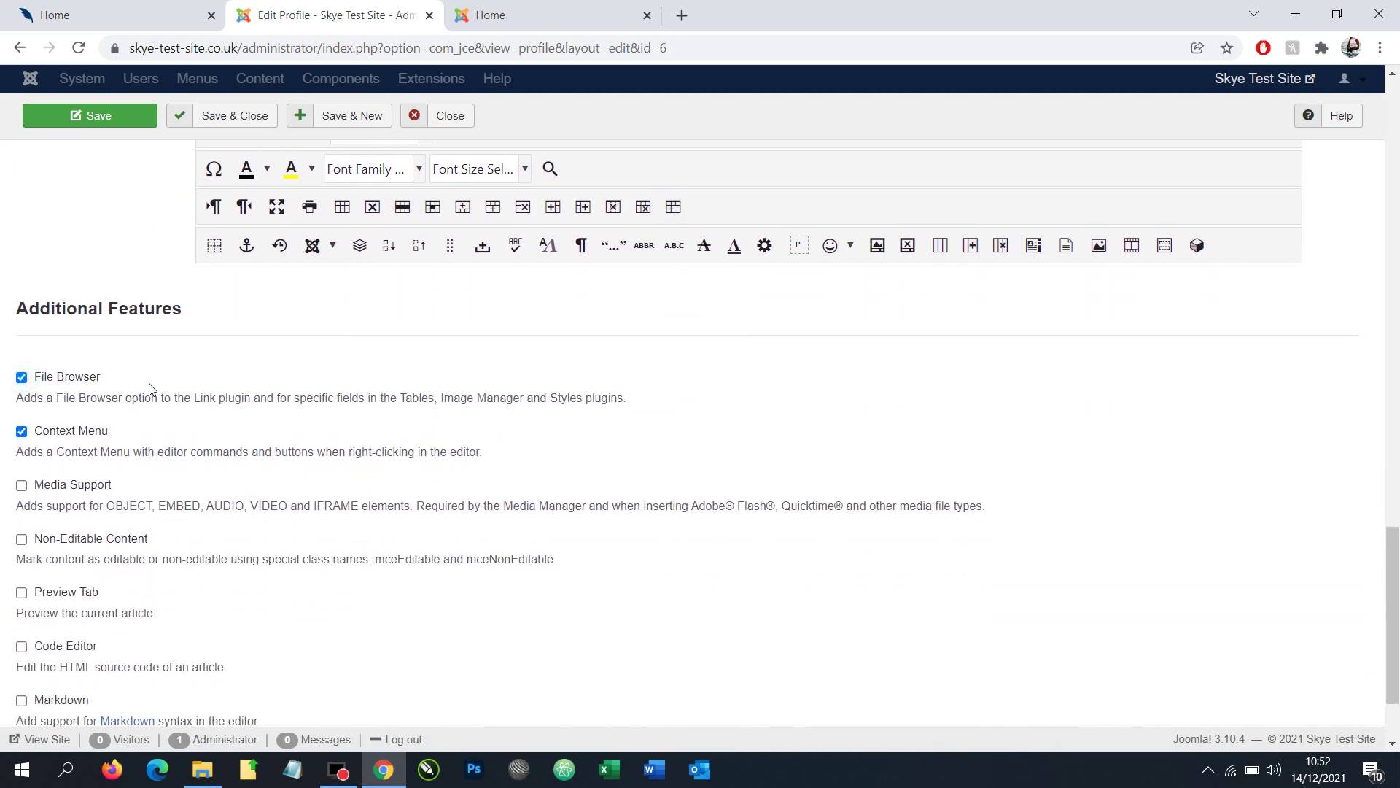
{"action": "left_click", "coordinate": [235, 117]}
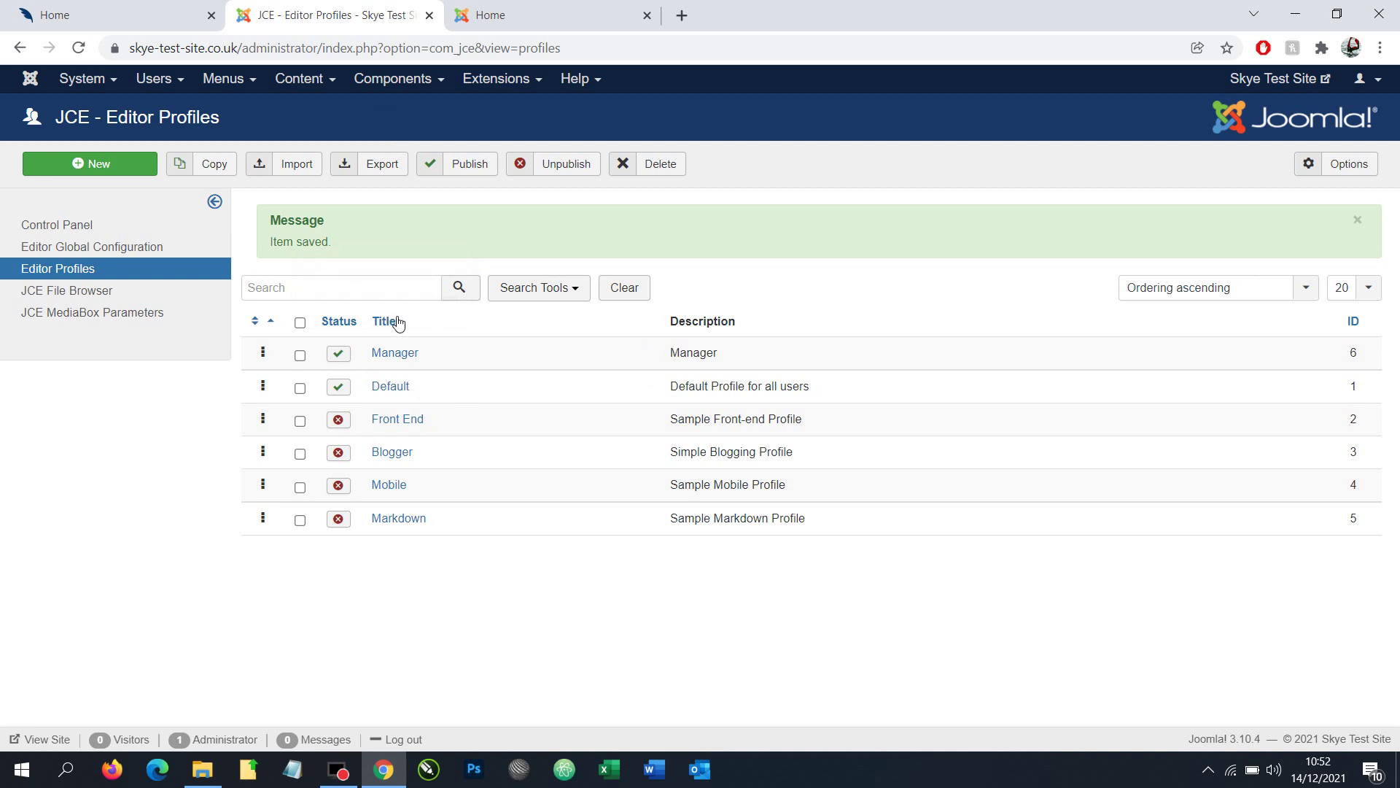
Step: Log in on the site front page and edit the Home article from its gear menu
{"action": "left_click", "coordinate": [511, 15]}
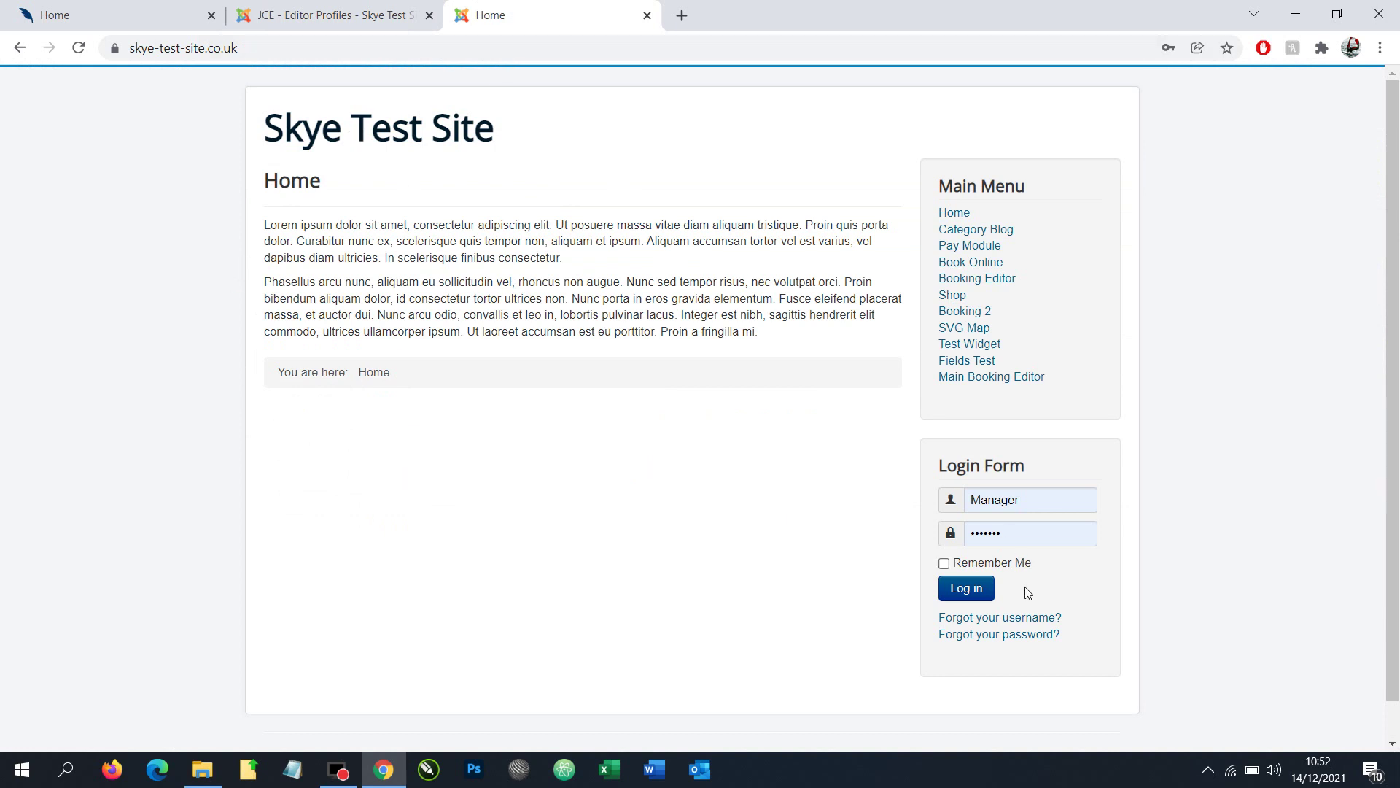
{"action": "left_click", "coordinate": [967, 589]}
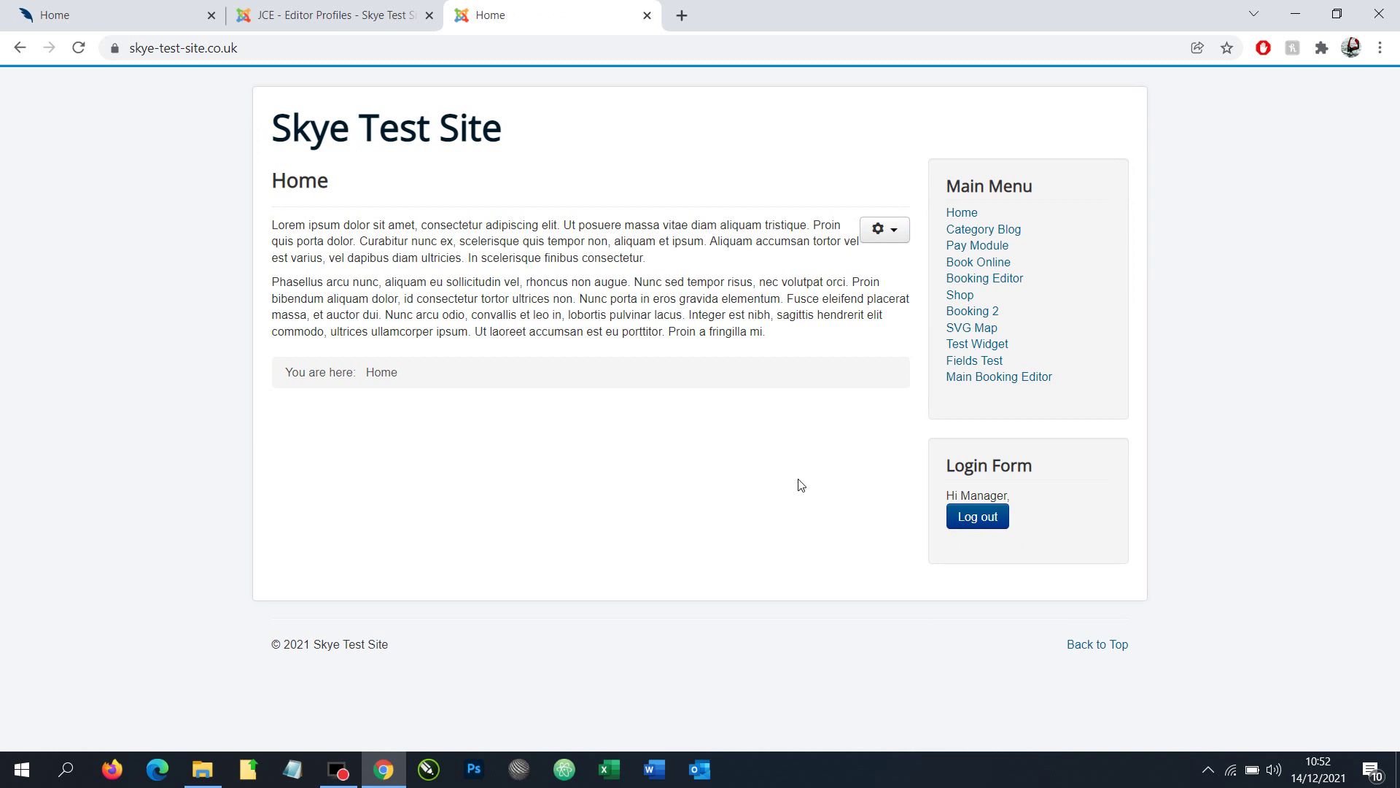
{"action": "left_click", "coordinate": [908, 227]}
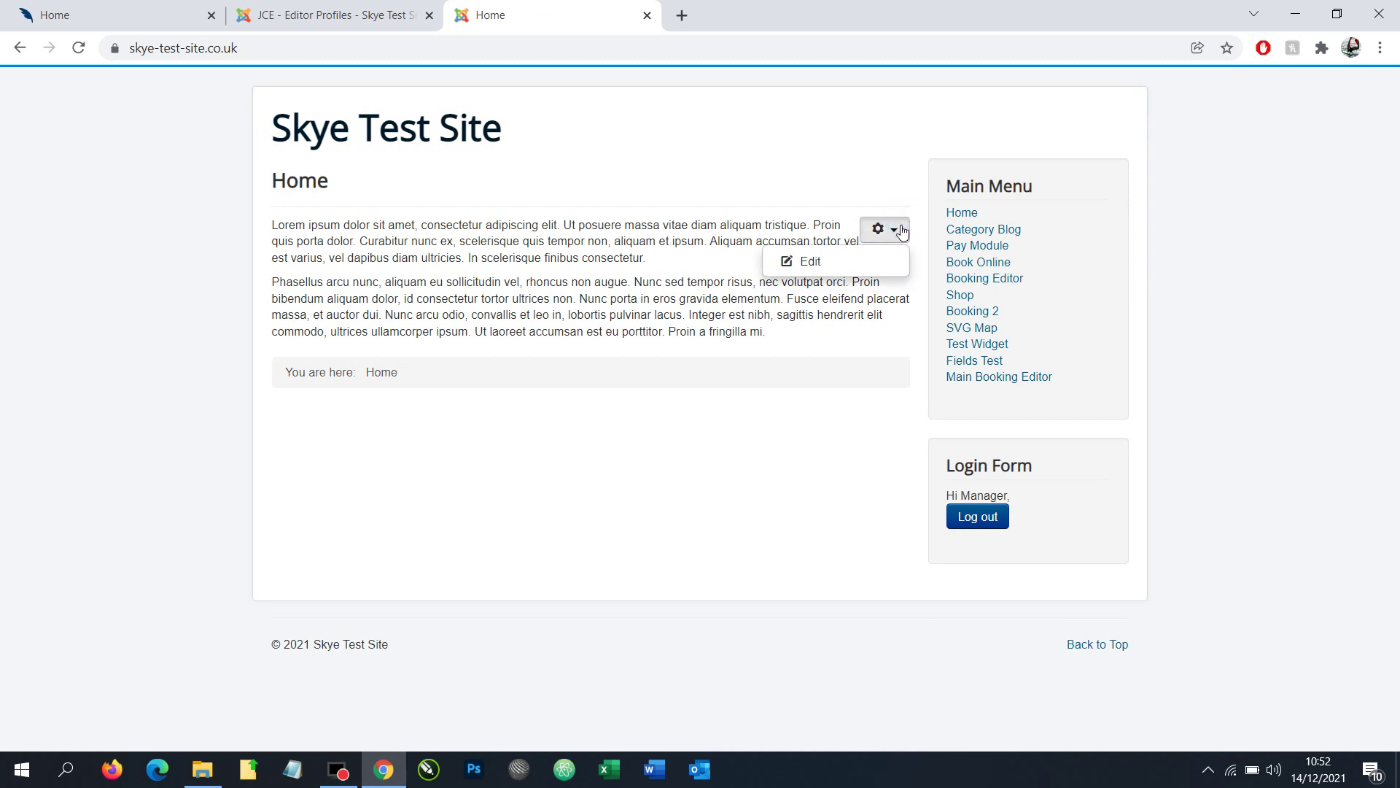
{"action": "left_click", "coordinate": [803, 260]}
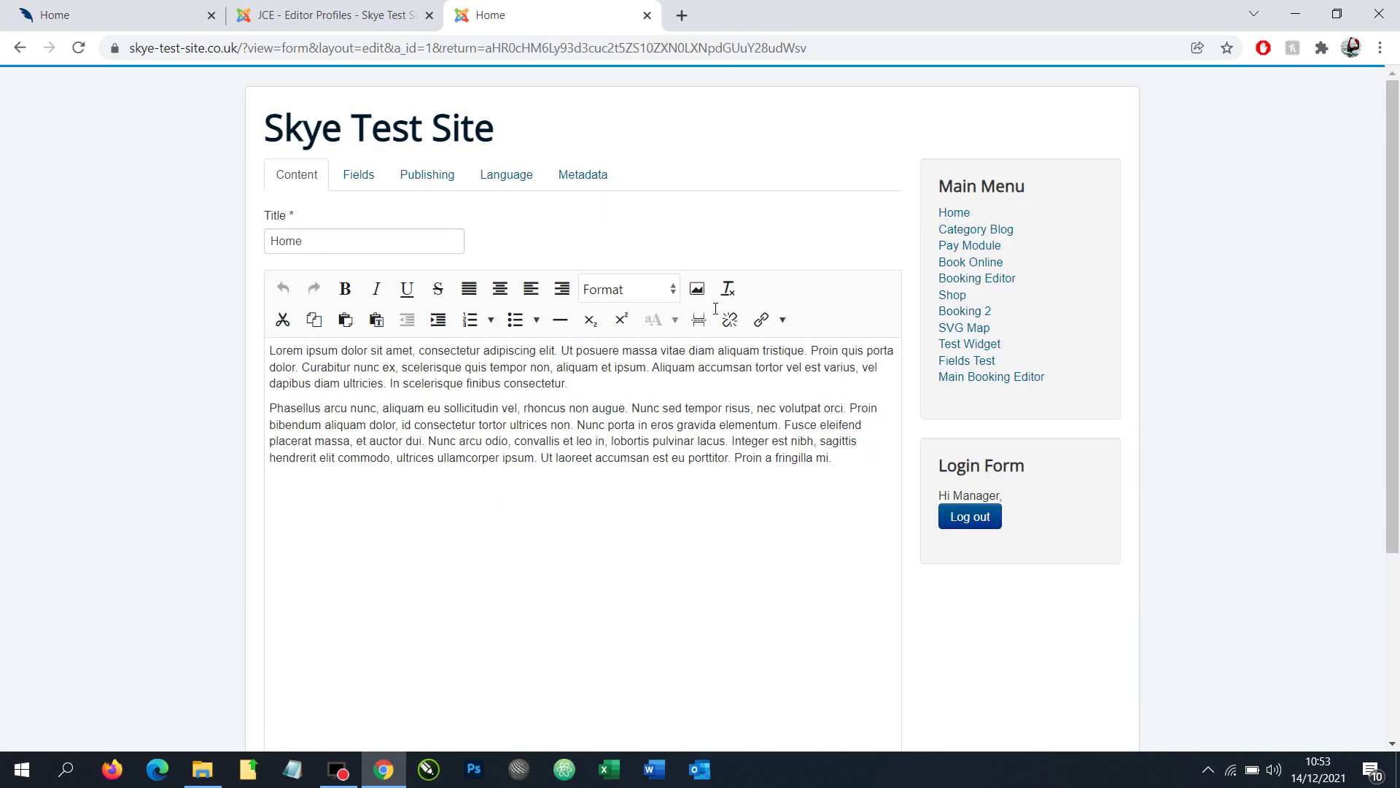
Step: Add a new 'Download' paragraph after the article's last paragraph and select it
{"action": "left_click", "coordinate": [839, 459]}
{"action": "key", "text": "Return"}
{"action": "type", "text": "Downloa"}
{"action": "left_click_drag", "start_coordinate": [411, 493], "coordinate": [256, 492]}
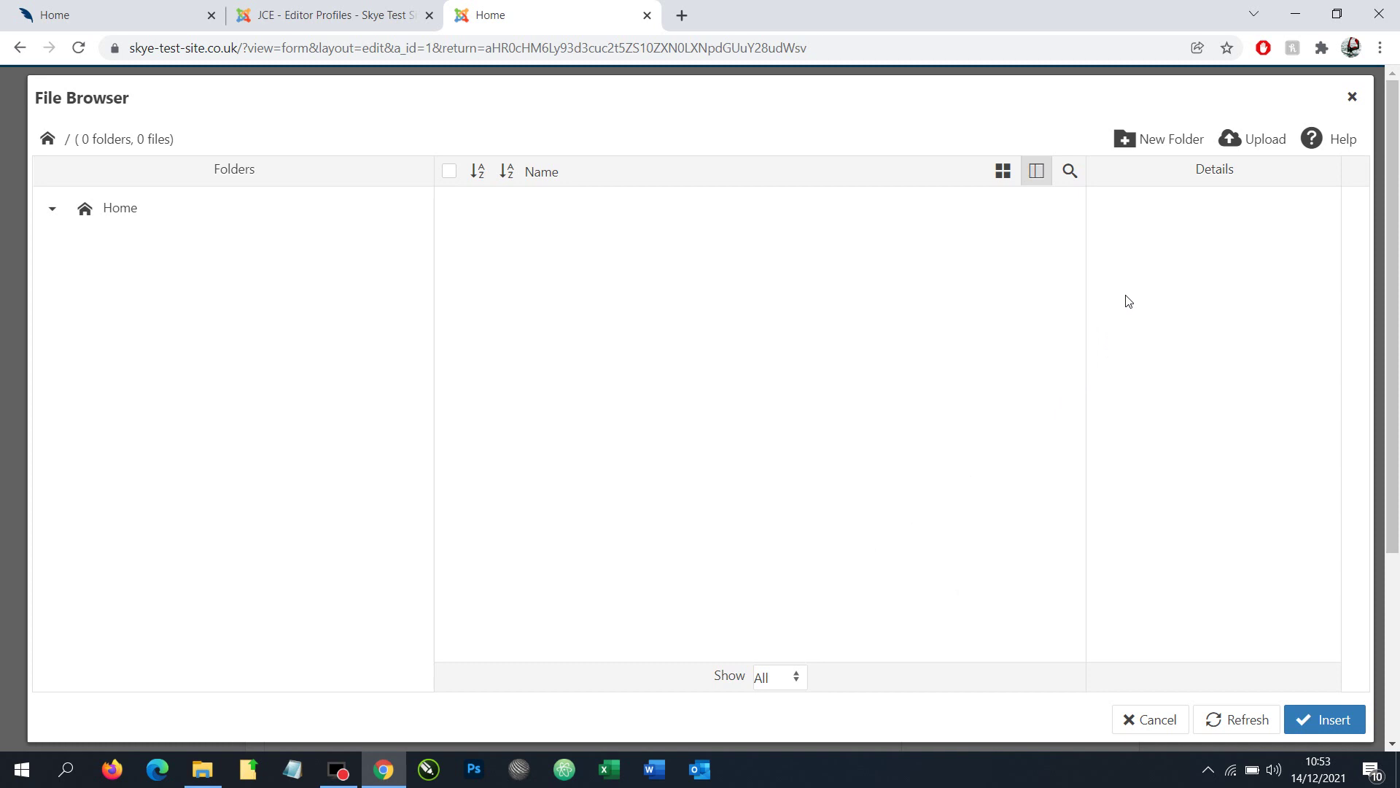
Step: Create a new folder named Docs in the JCE File Browser
{"action": "left_click", "coordinate": [1171, 145]}
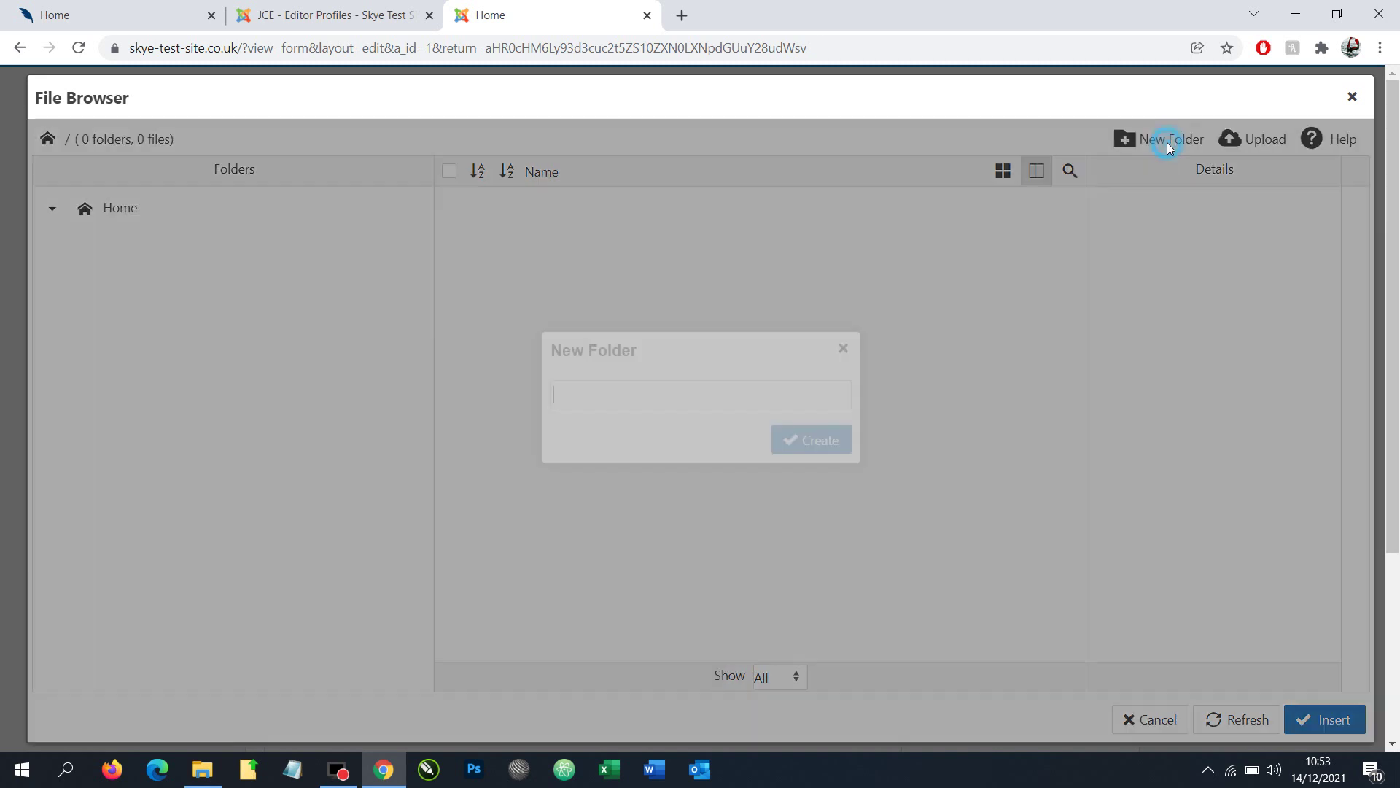
{"action": "type", "text": "Doc"}
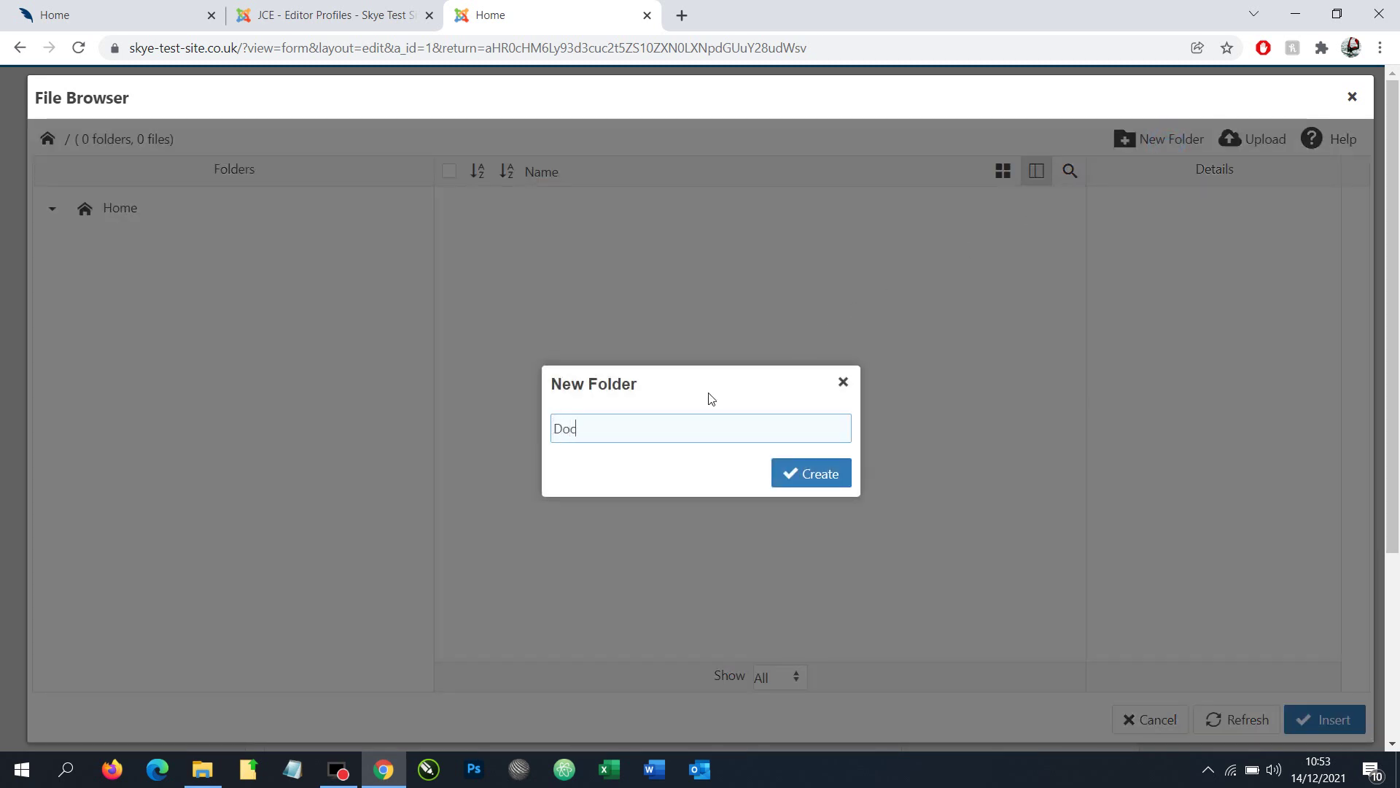
{"action": "type", "text": "s"}
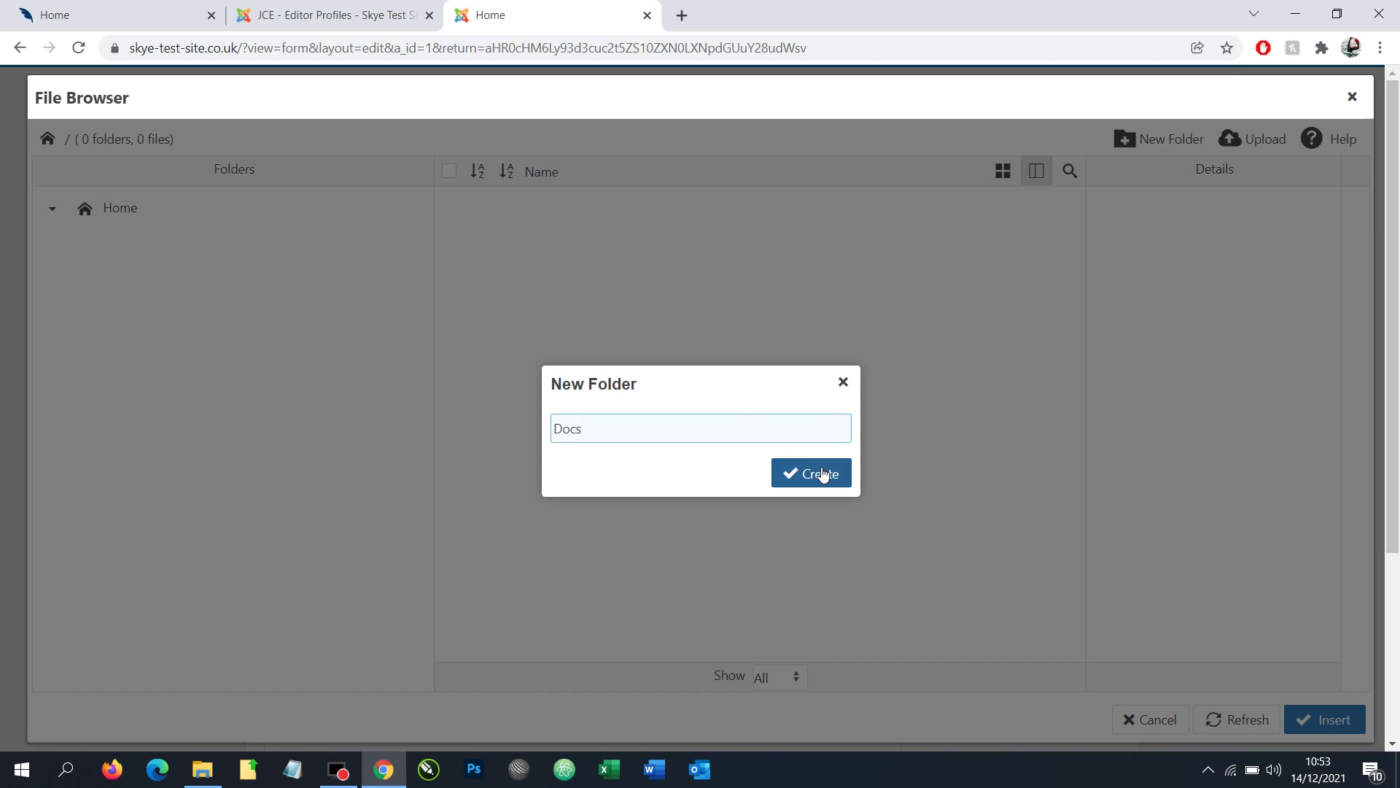
{"action": "left_click", "coordinate": [820, 474]}
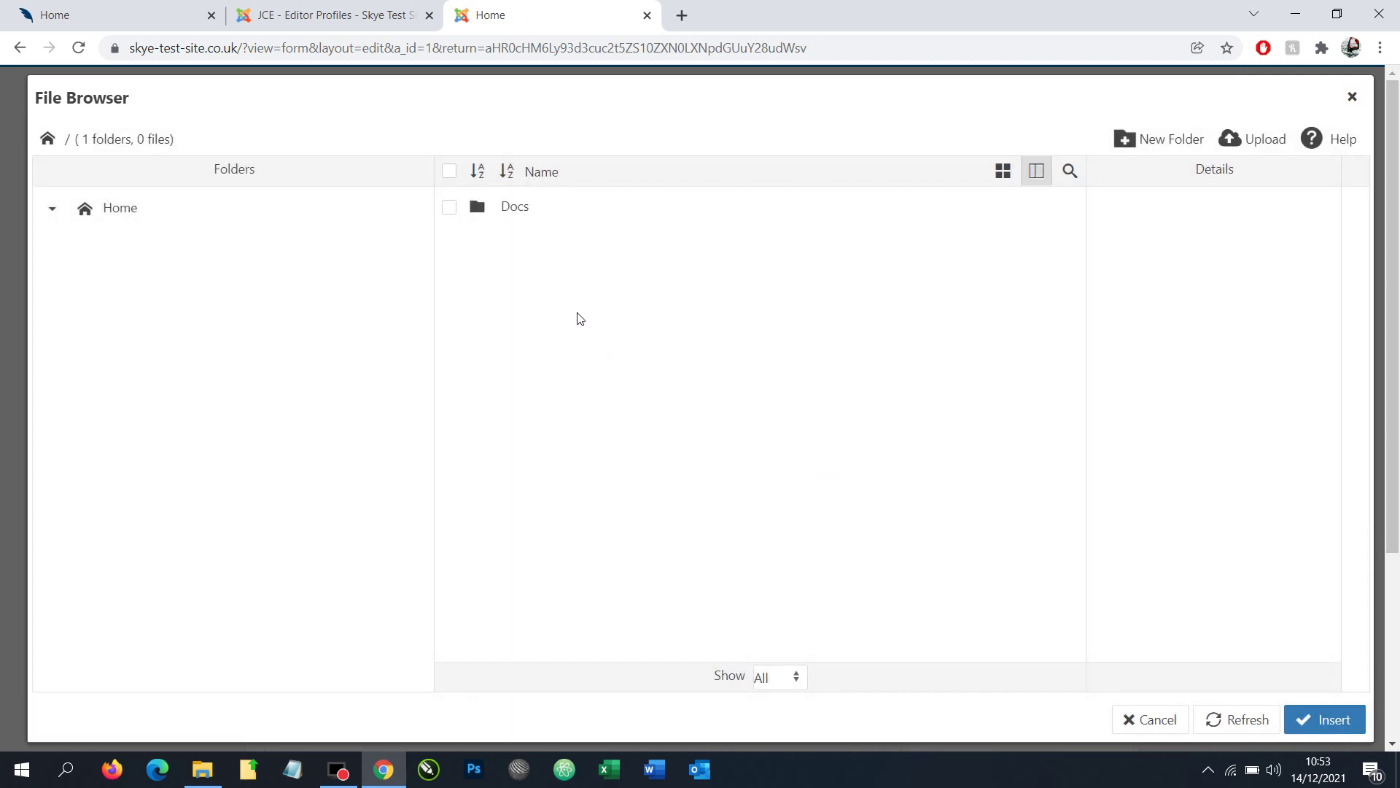
Step: Enter Docs, bring up the upload panel, and show the computer's Docs folder
{"action": "left_click", "coordinate": [514, 212]}
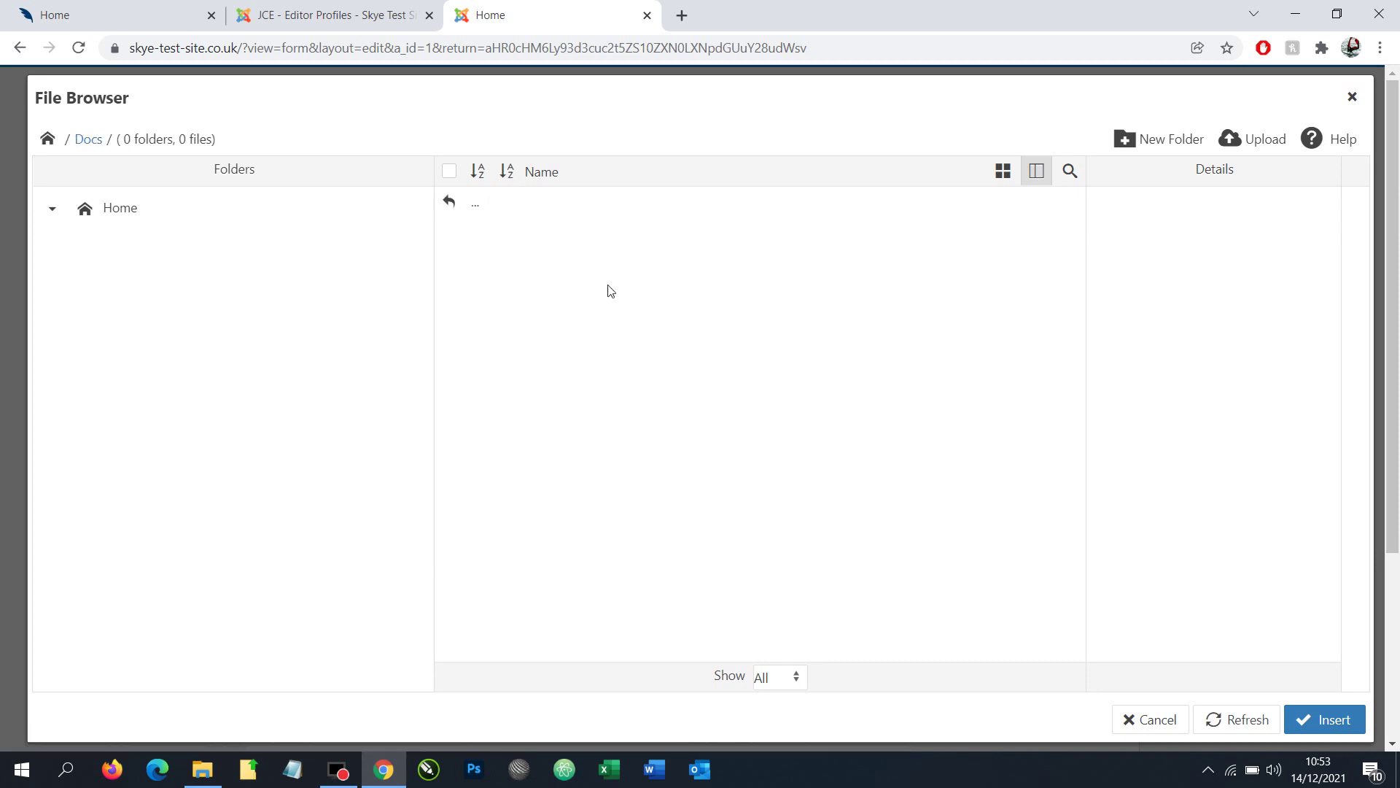
{"action": "left_click", "coordinate": [1252, 141]}
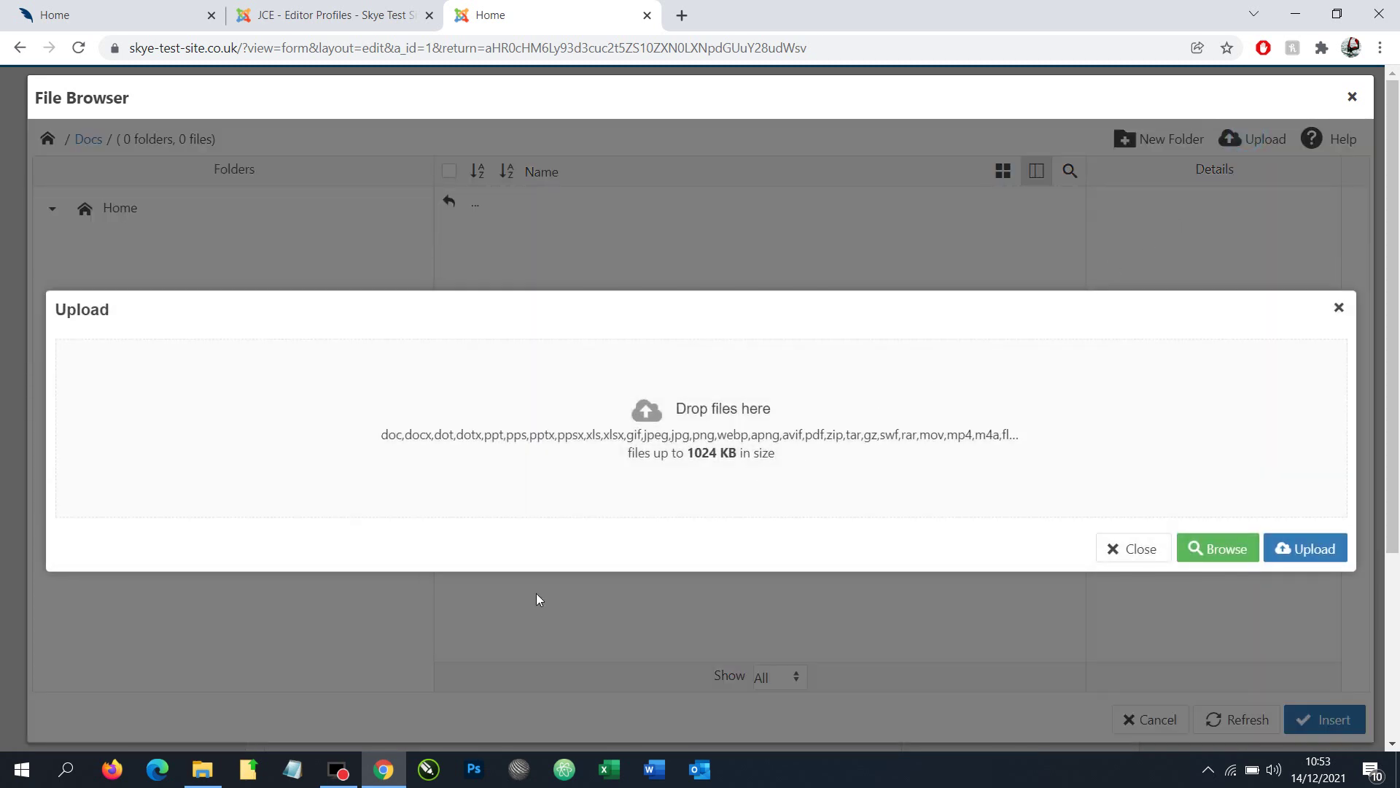
{"action": "left_click", "coordinate": [219, 768]}
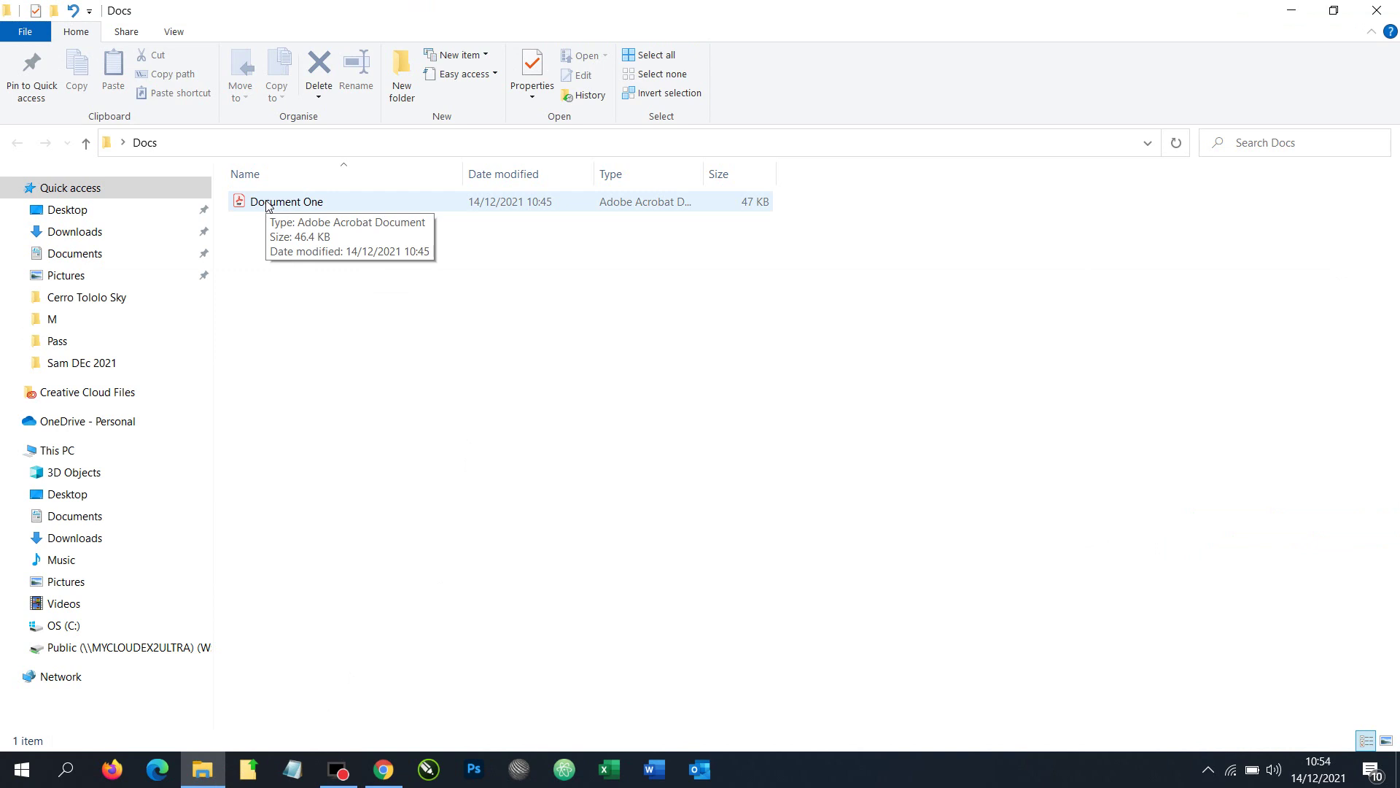
Step: Queue Document_One.pdf (46.41 KB) from the local Docs folder in the upload list
{"action": "left_click_drag", "start_coordinate": [269, 206], "coordinate": [485, 420]}
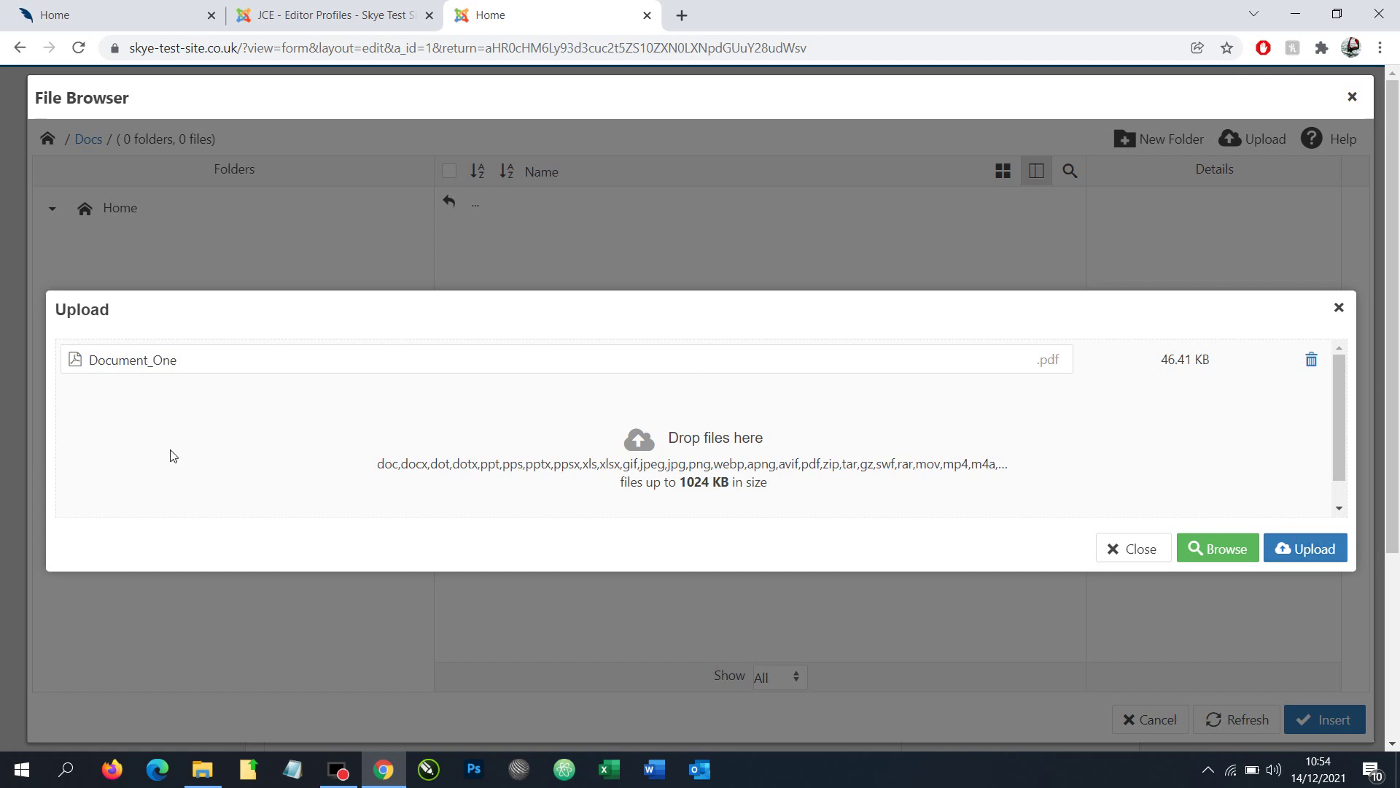
Step: Upload Document_One.pdf and set the link URL to images/Manager/Docs/Document_One.pdf
{"action": "left_click", "coordinate": [1306, 549]}
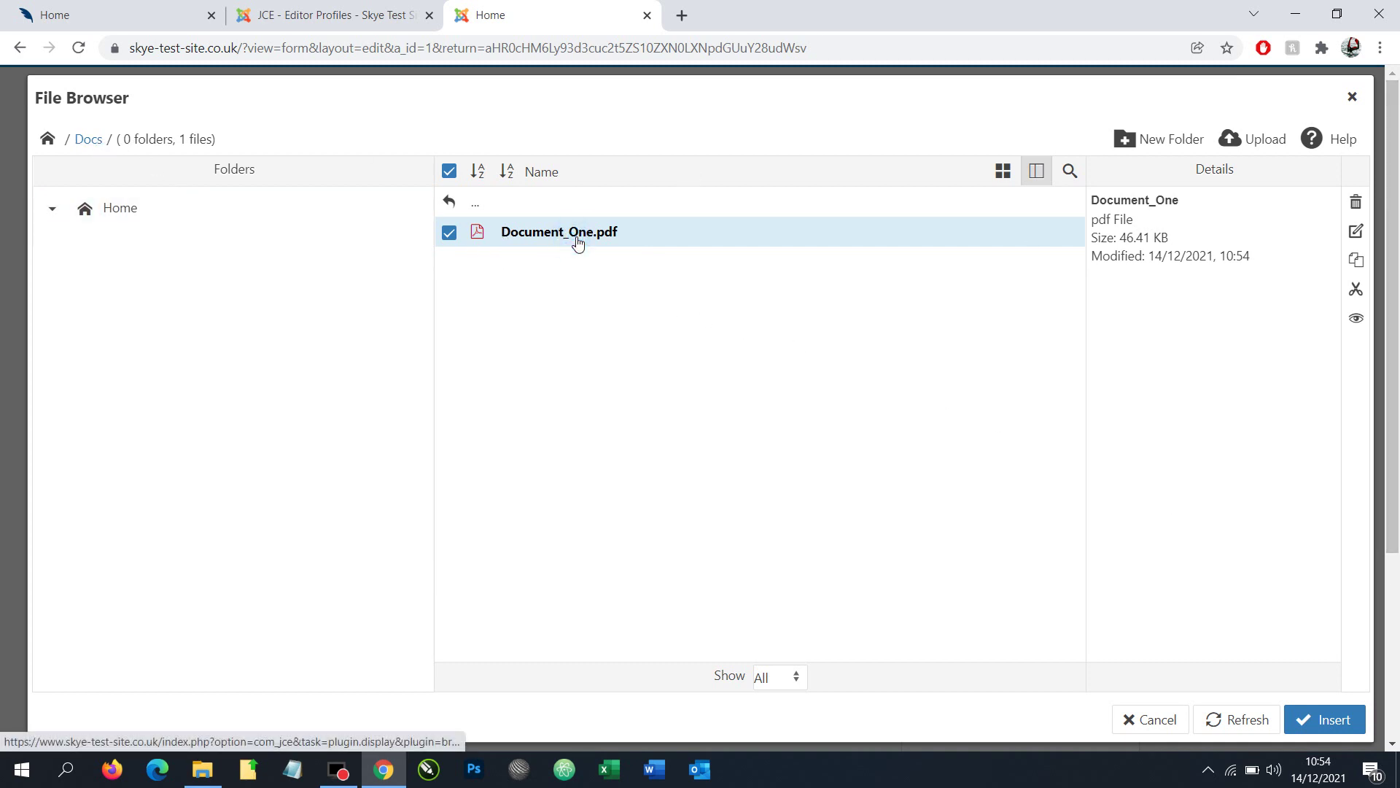
{"action": "left_click", "coordinate": [1321, 727]}
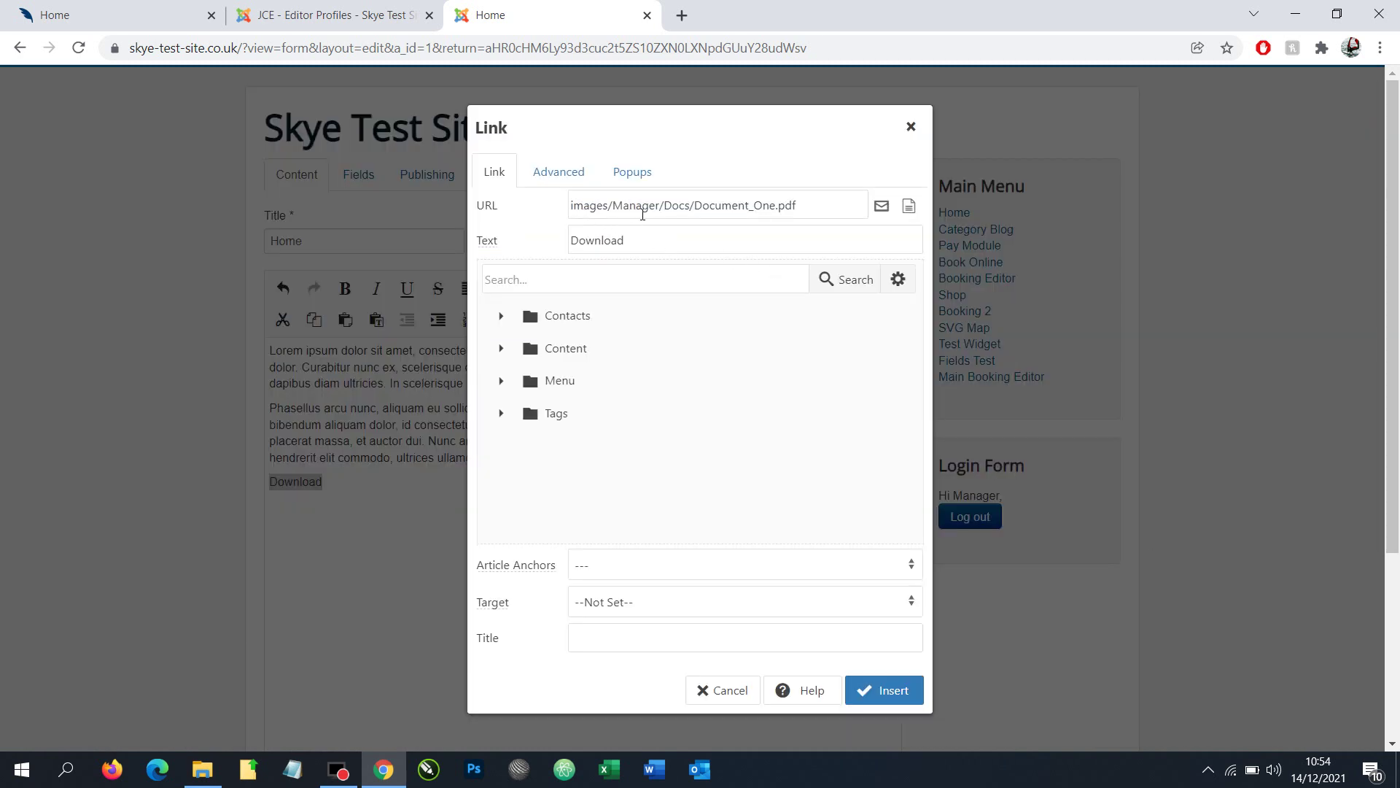
Step: Set the Download link's target to 'Open in new window' and insert the link
{"action": "left_click_drag", "start_coordinate": [803, 214], "coordinate": [578, 210]}
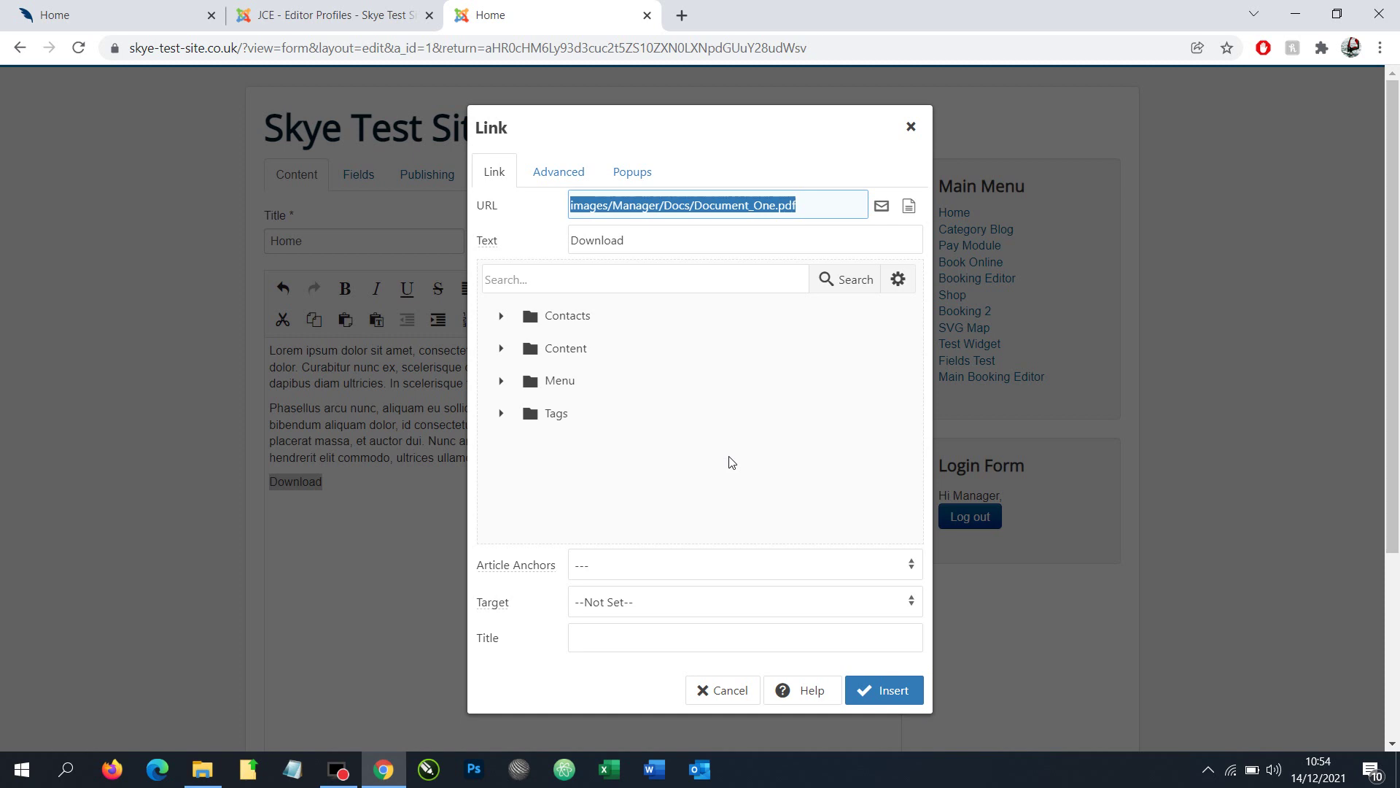
{"action": "left_click", "coordinate": [642, 602]}
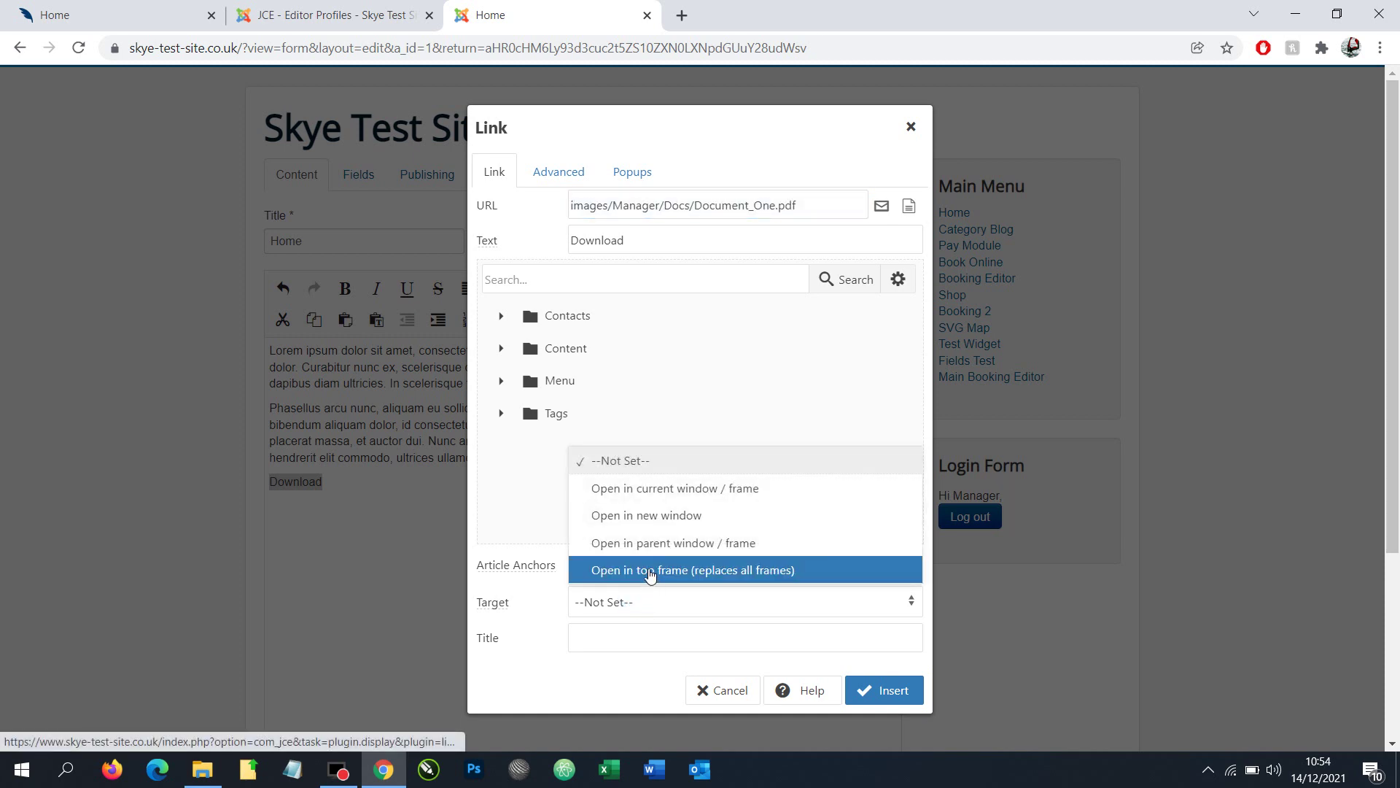
{"action": "left_click", "coordinate": [626, 519]}
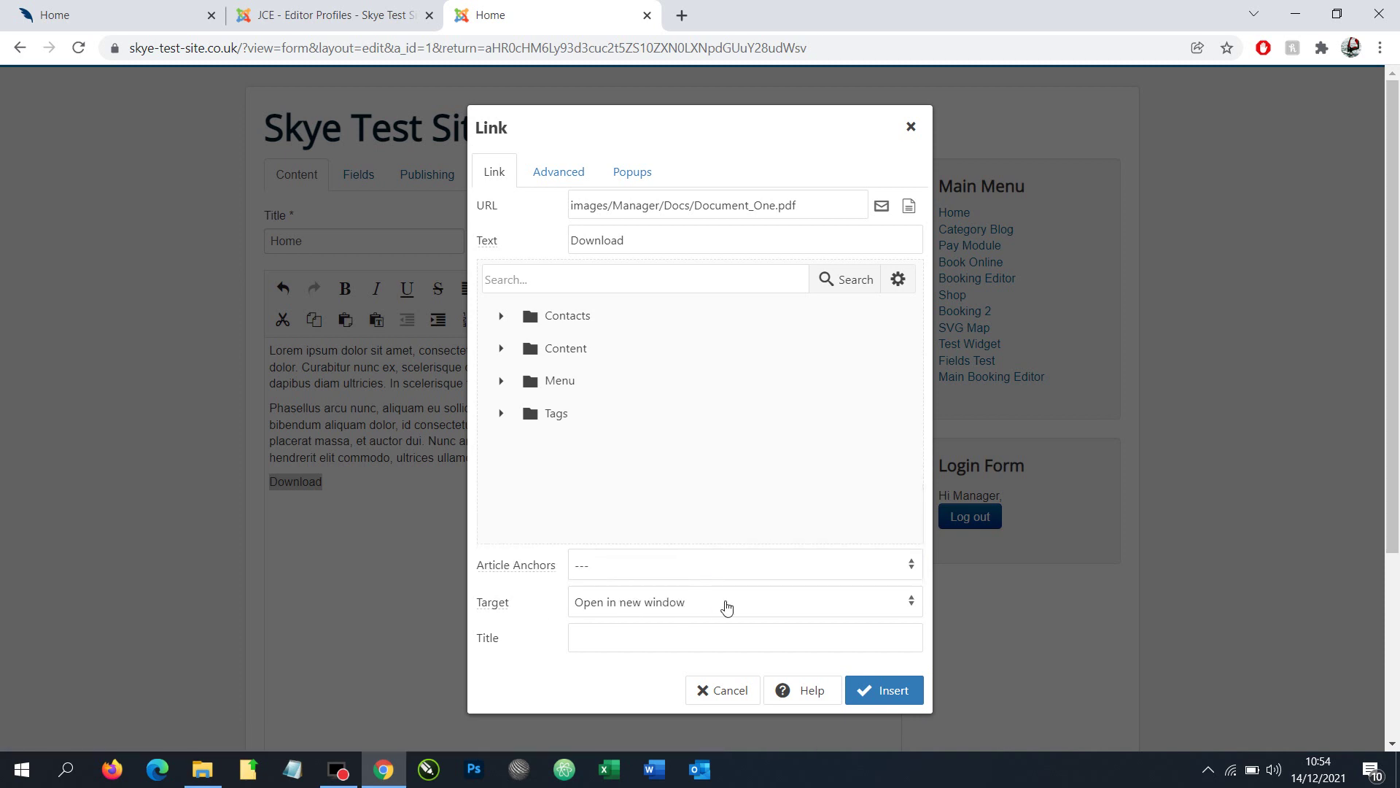
{"action": "left_click", "coordinate": [907, 691]}
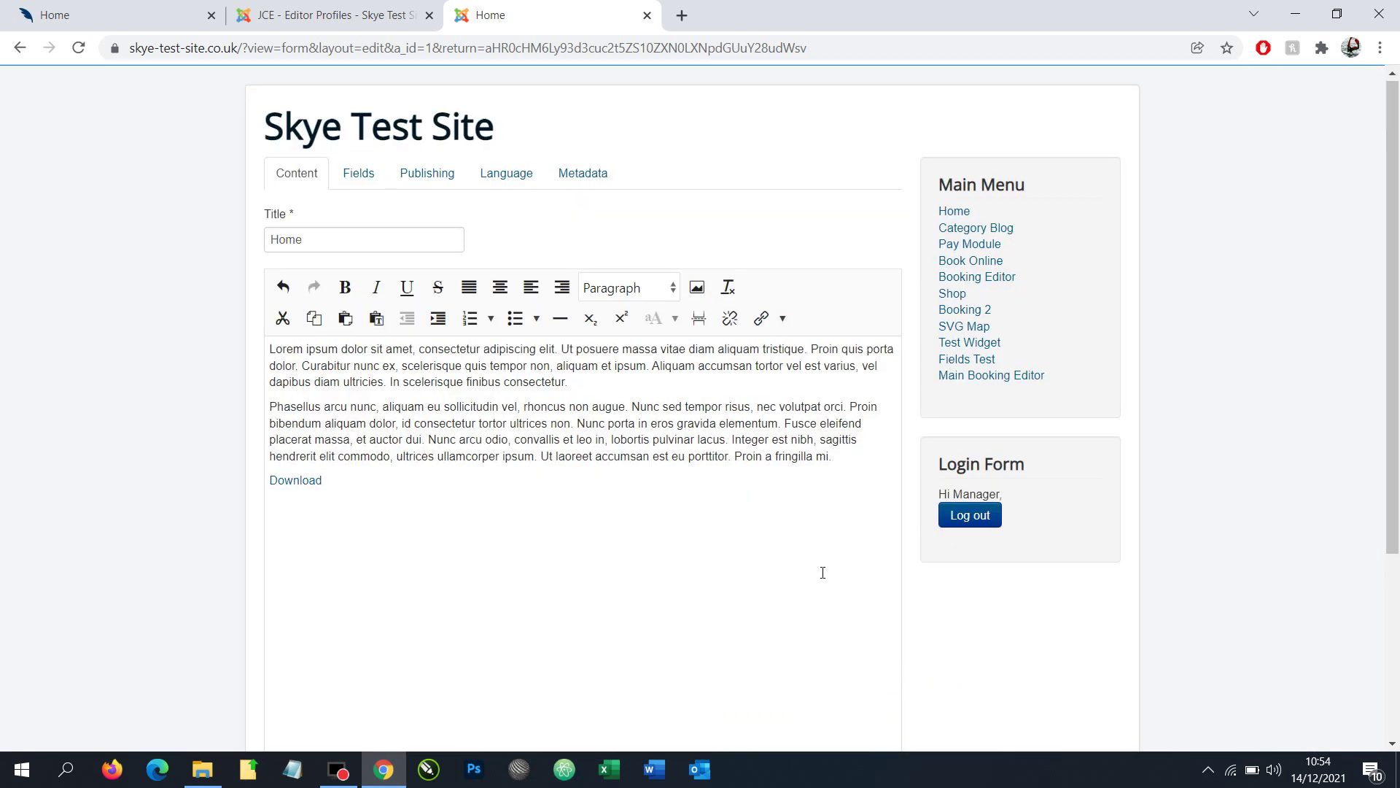
{"action": "scroll", "coordinate": [823, 573], "scroll_direction": "down", "scroll_amount": 4}
Step: Save the Home article, check the Download link's new tab, and return to Home
{"action": "left_click", "coordinate": [298, 576]}
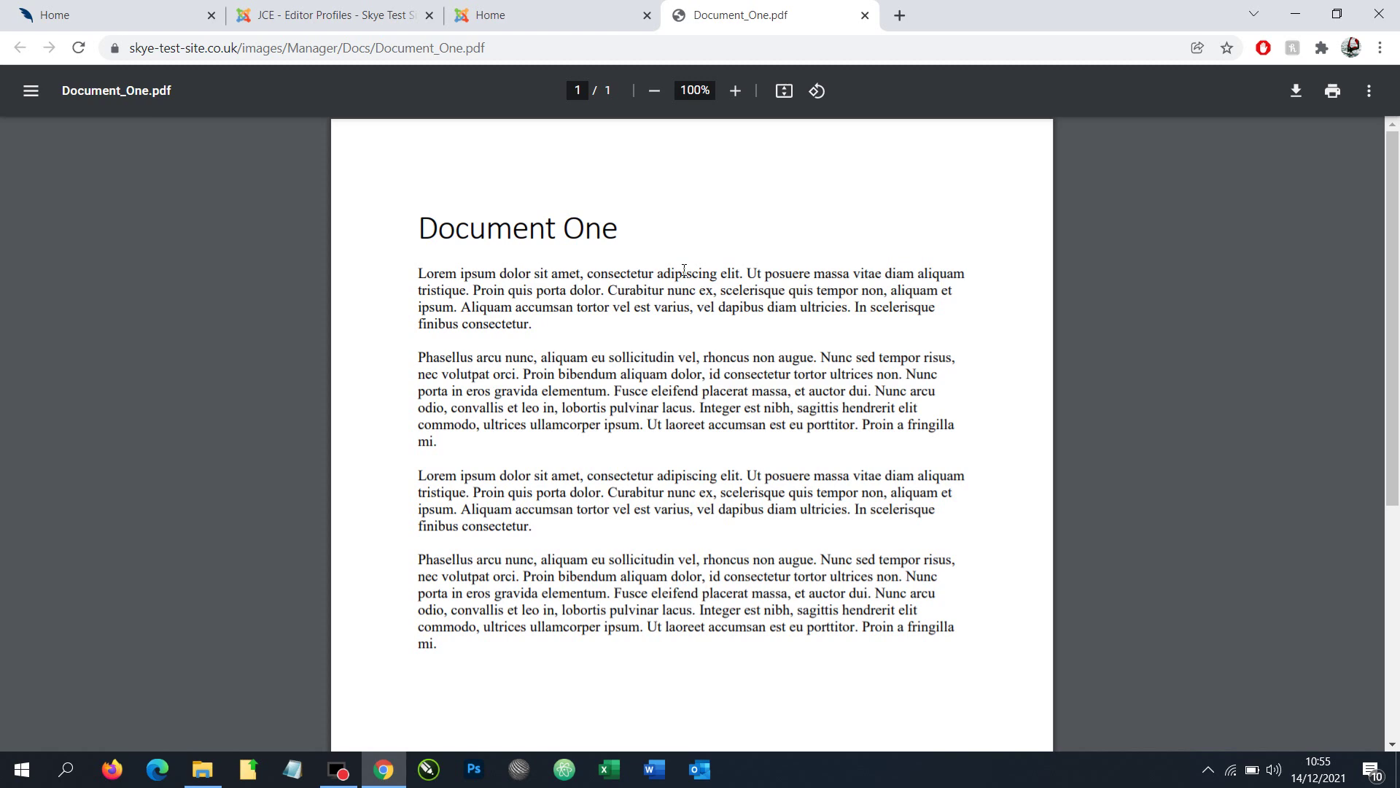
{"action": "left_click", "coordinate": [519, 14]}
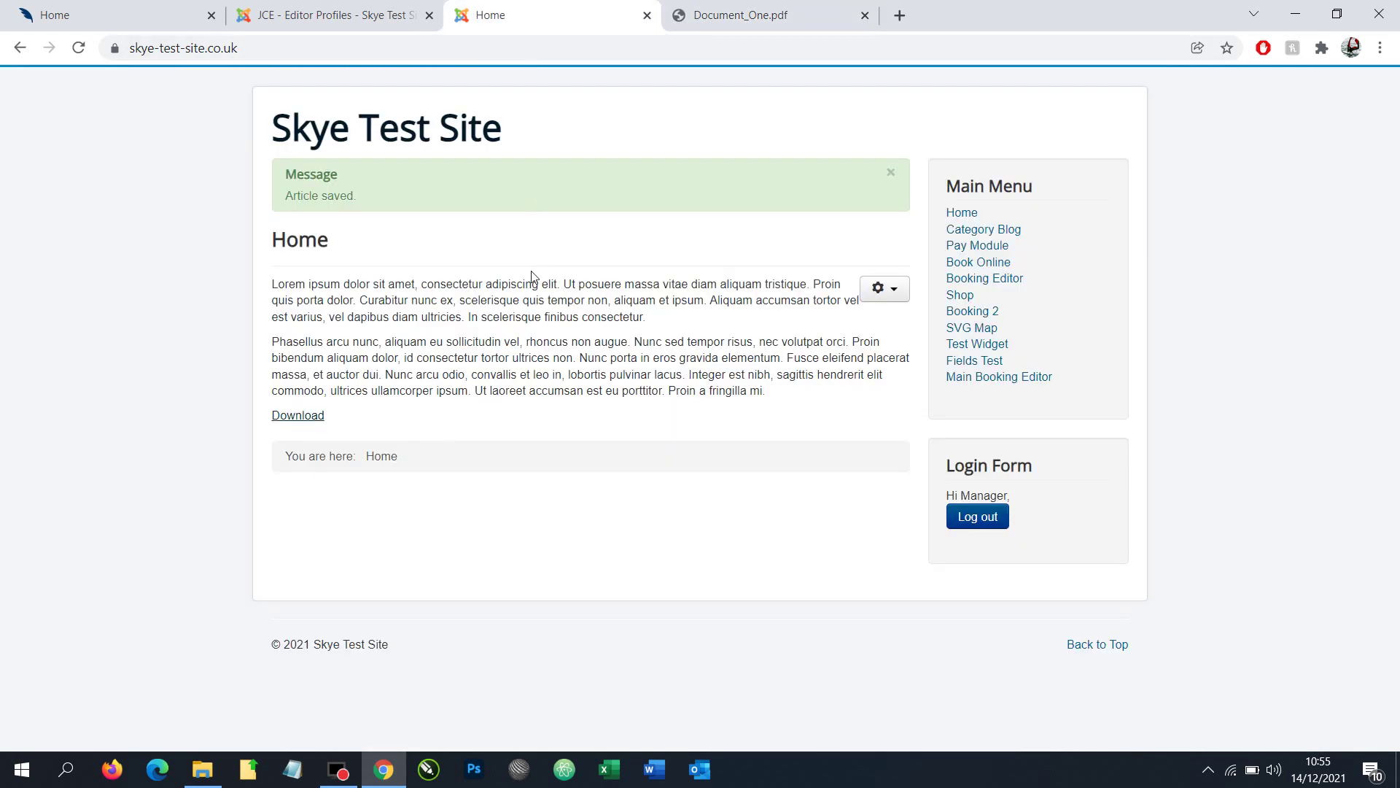